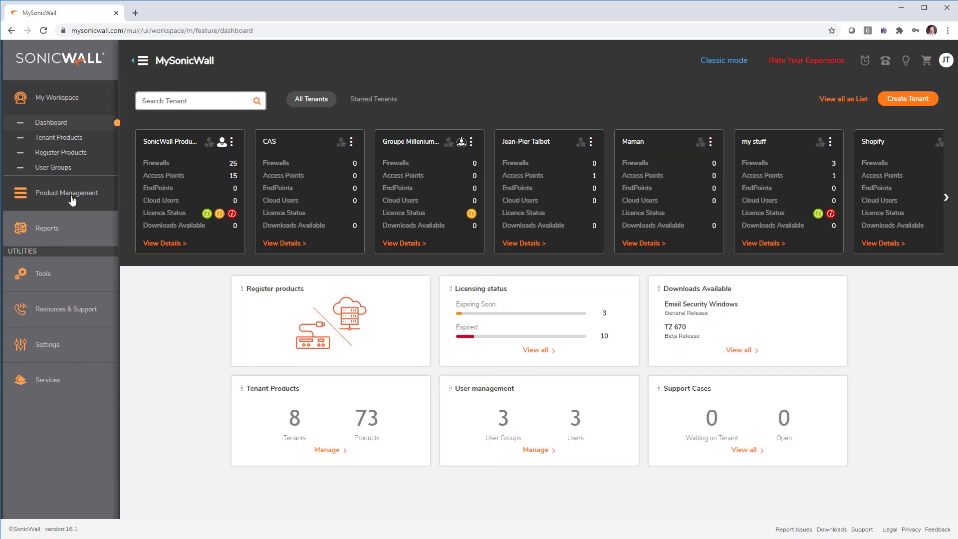
# Request a Cloud App Security Advanced free trial for tenant CAS in the North America data center
pyautogui.click(73, 200)
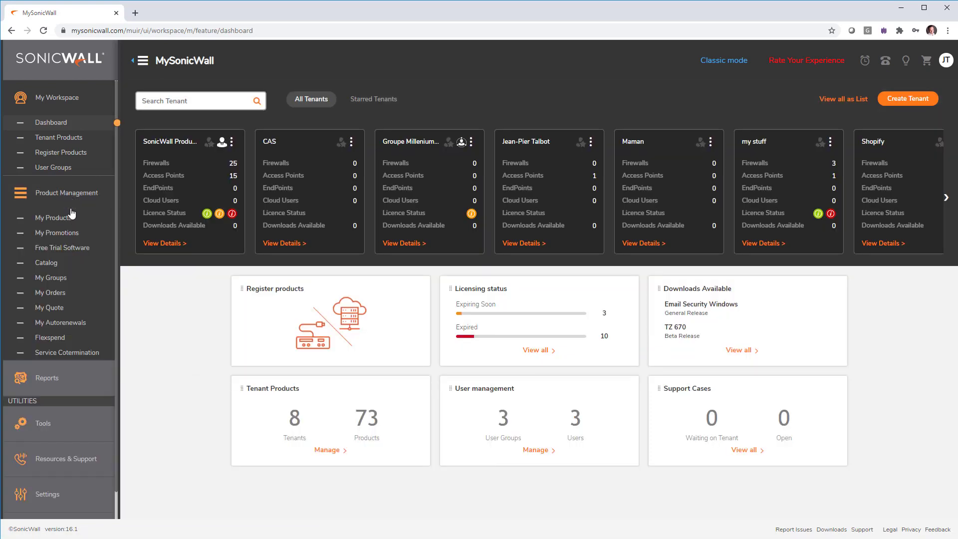
pyautogui.click(74, 249)
pyautogui.moveTo(561, 380)
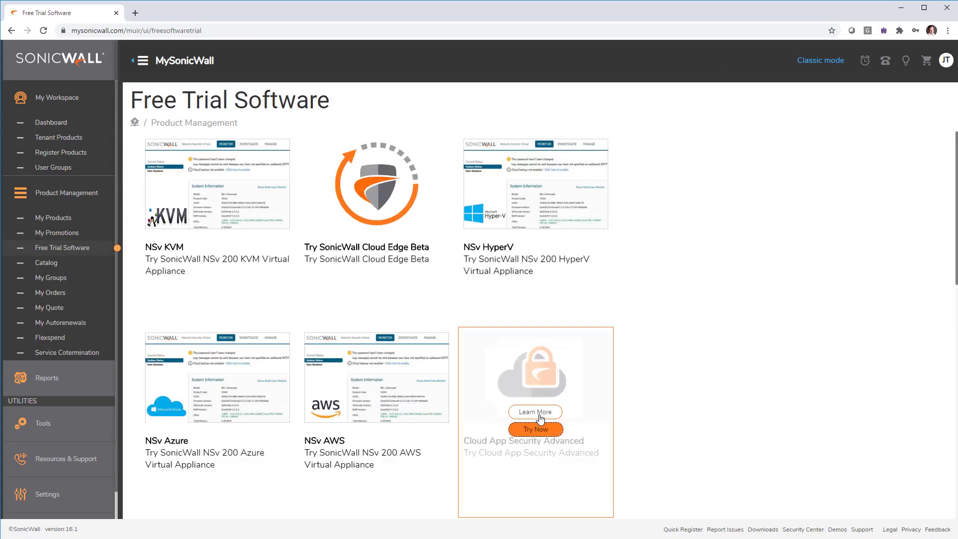
pyautogui.click(537, 431)
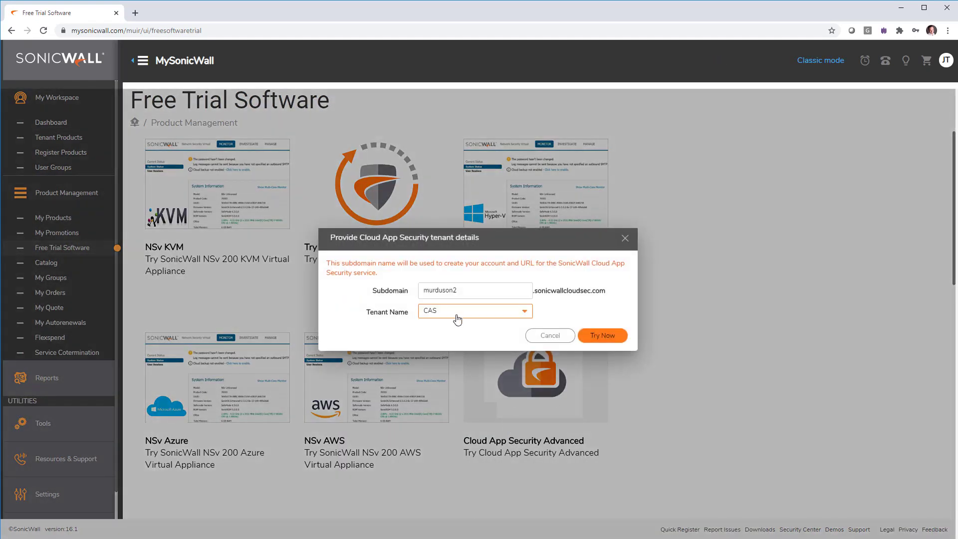
pyautogui.click(603, 336)
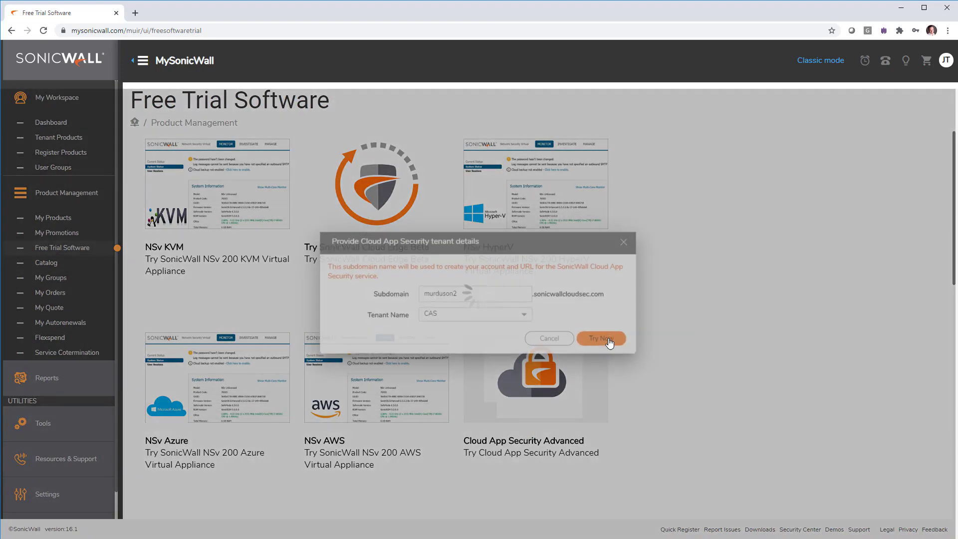
pyautogui.click(604, 326)
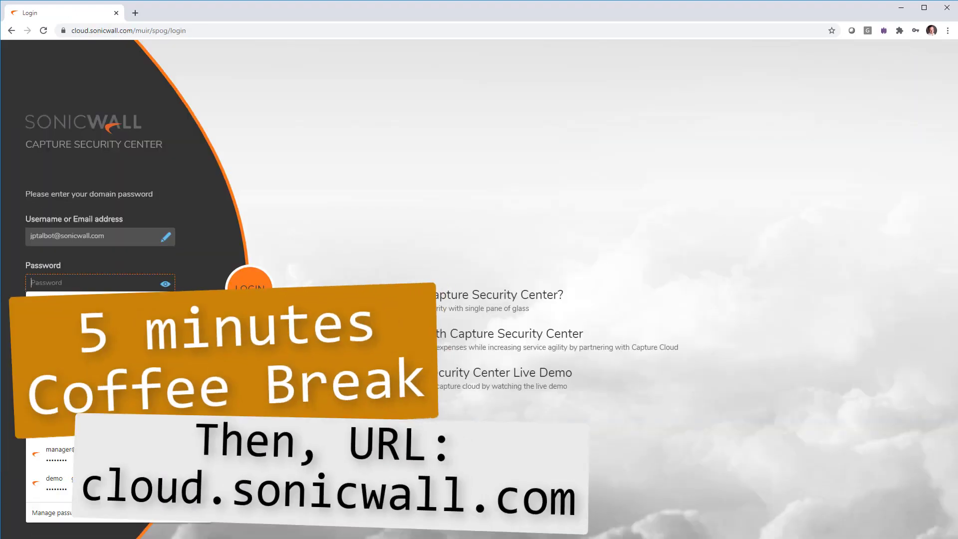
# Sign in to cloud.sonicwall.com with the saved account and launch Cloud App Security
pyautogui.press('Down')
pyautogui.press('Return')
pyautogui.press('Return')
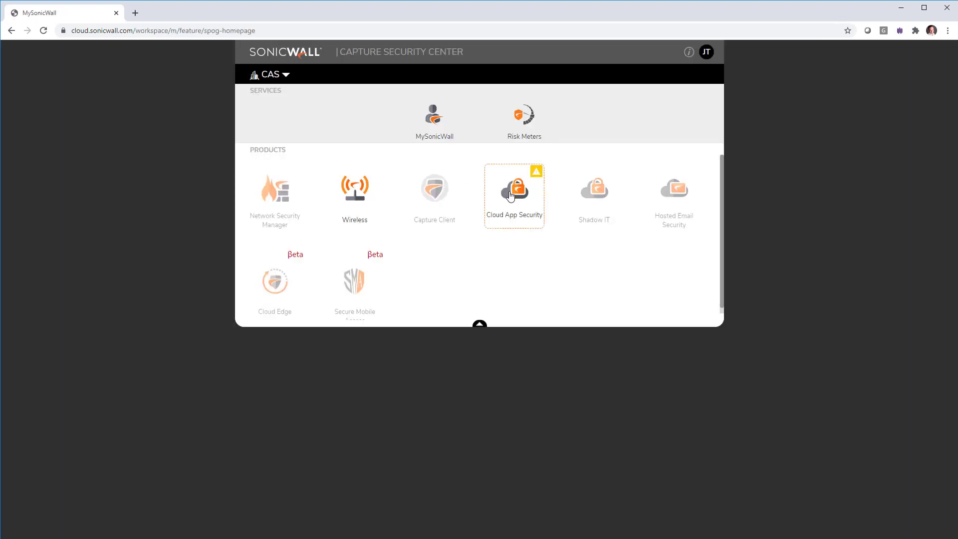
pyautogui.click(510, 195)
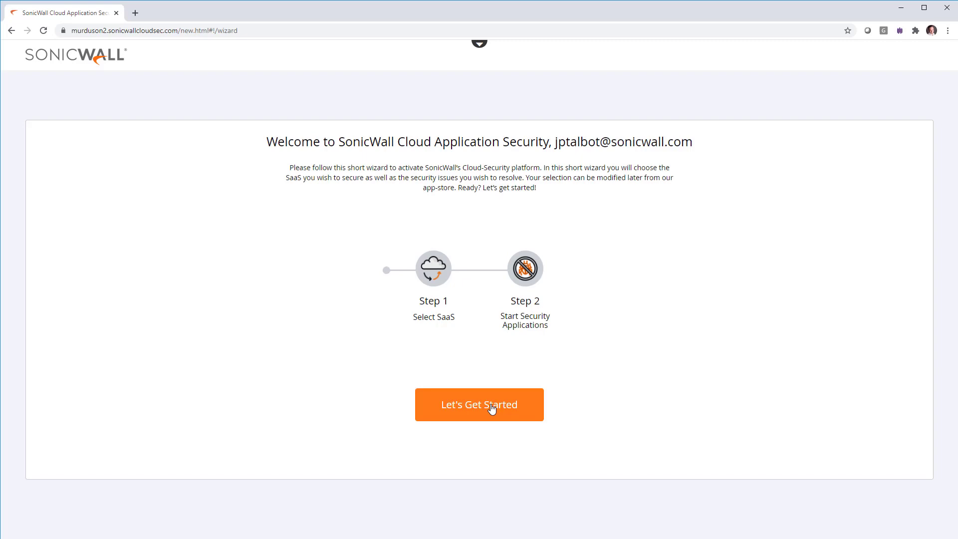
# Start Office 365 Mail protection in Automatic Mode and accept the terms of service
pyautogui.click(492, 408)
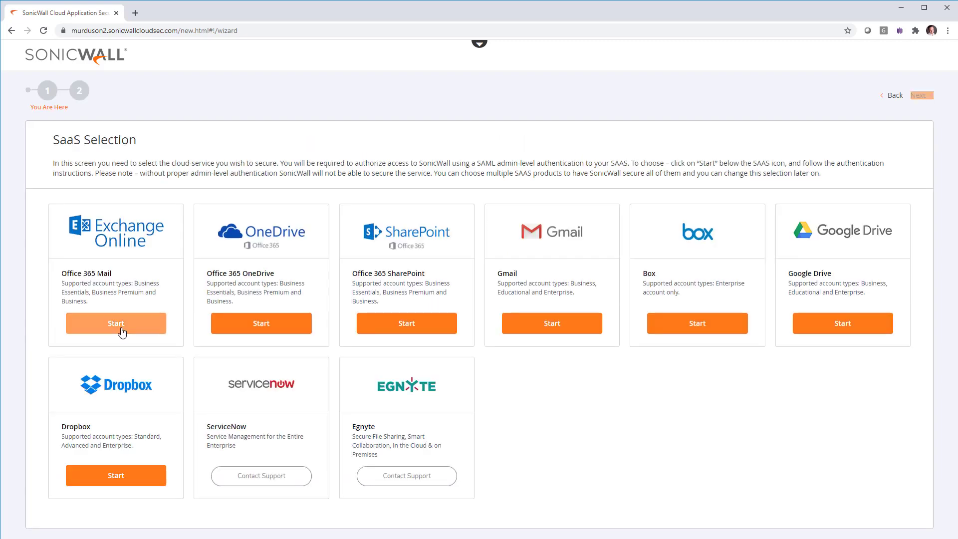
pyautogui.click(122, 333)
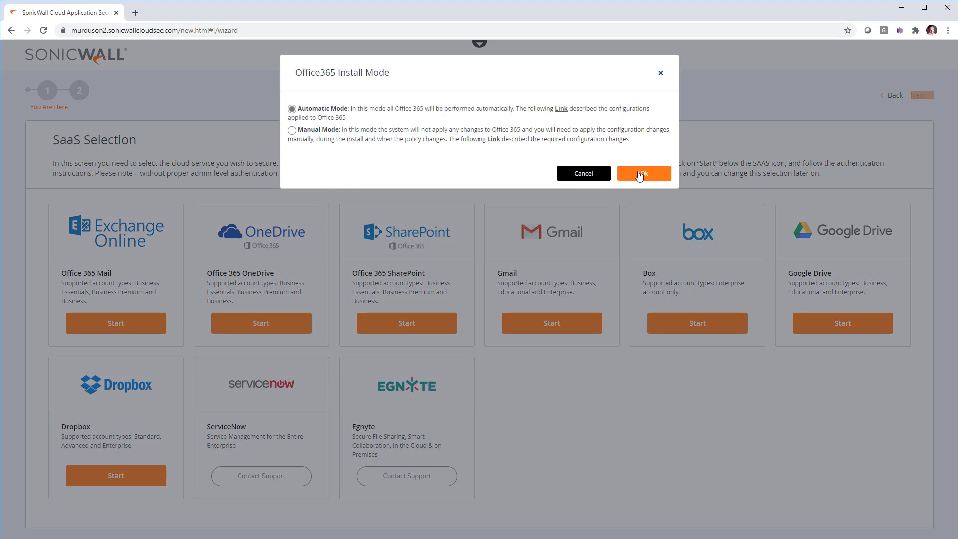
pyautogui.click(639, 174)
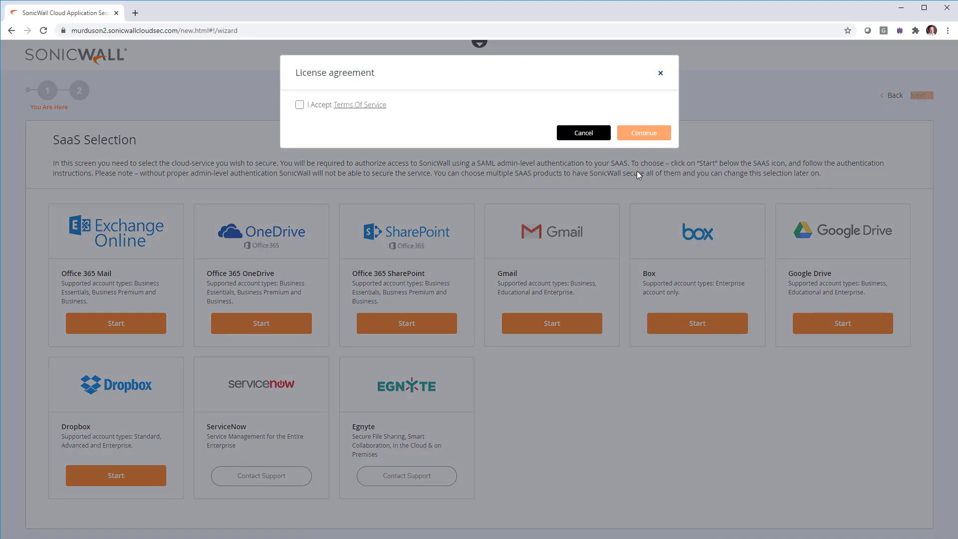
pyautogui.click(299, 105)
pyautogui.click(645, 133)
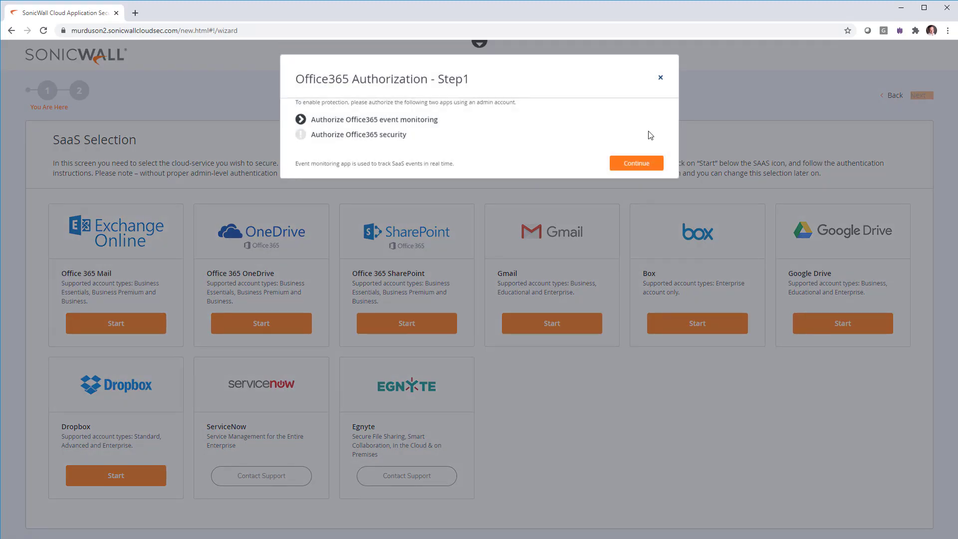
# Authorize Office365 event monitoring and the security app, granting the admin mailbox permissions
pyautogui.click(650, 163)
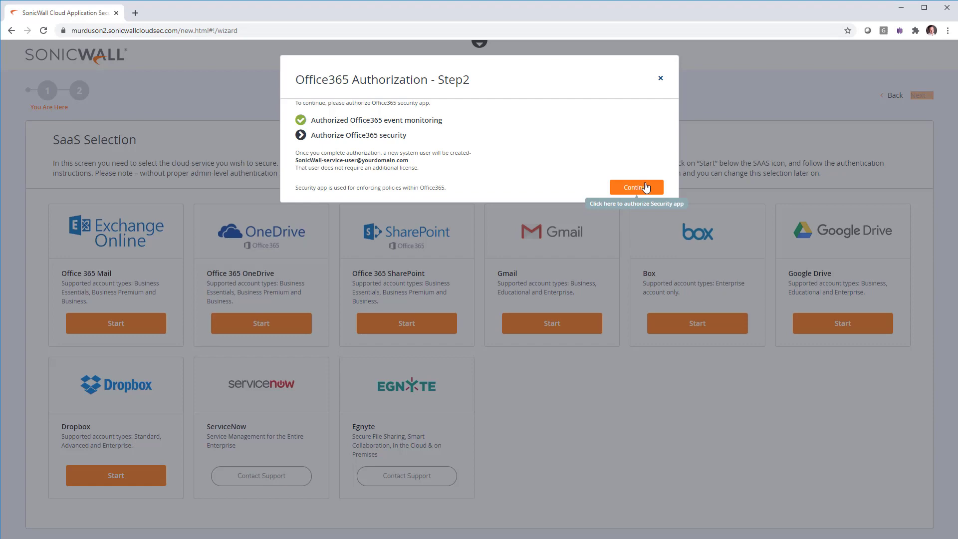
pyautogui.click(645, 187)
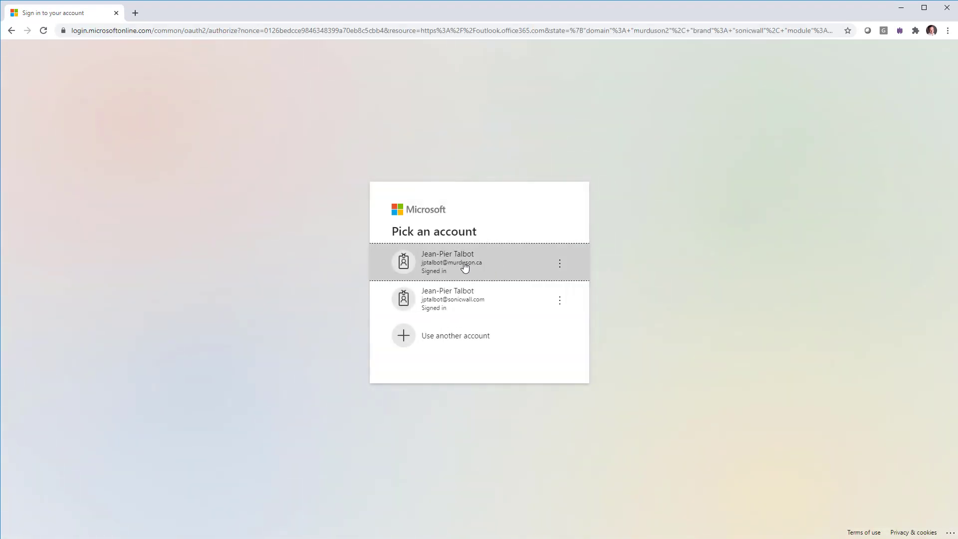
pyautogui.click(462, 265)
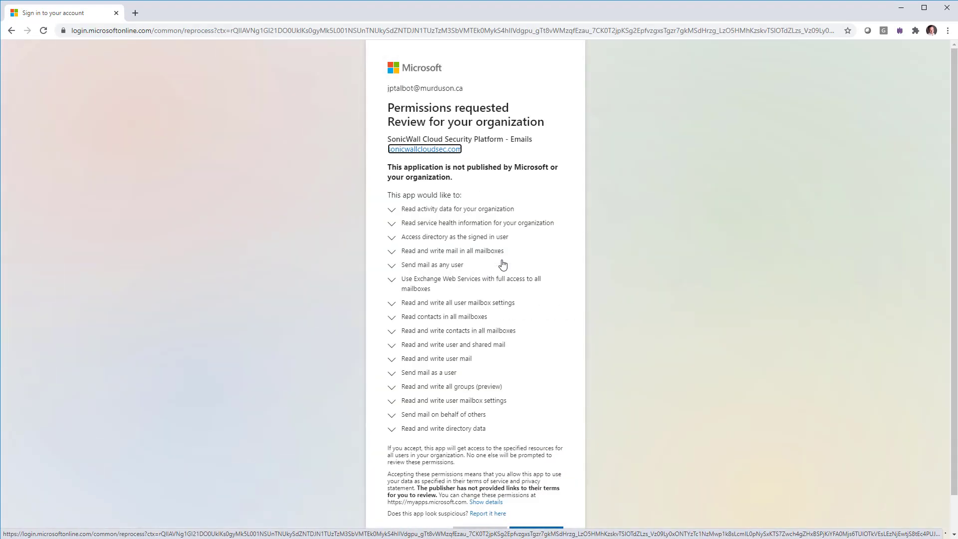
pyautogui.scroll(-1, 546, 410)
pyautogui.click(545, 496)
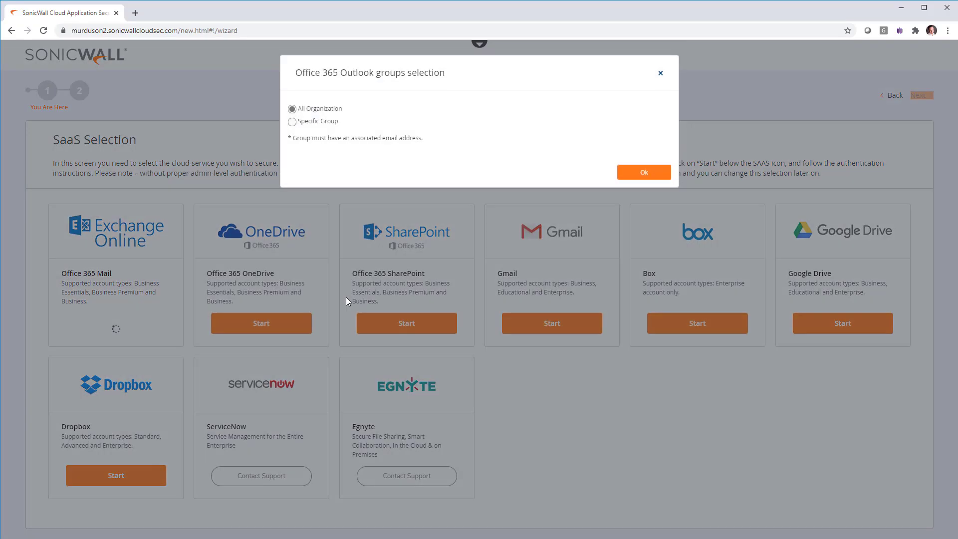
# Apply mail protection to All Organization, start OneDrive and SharePoint protection, then finish with Start Now
pyautogui.click(642, 173)
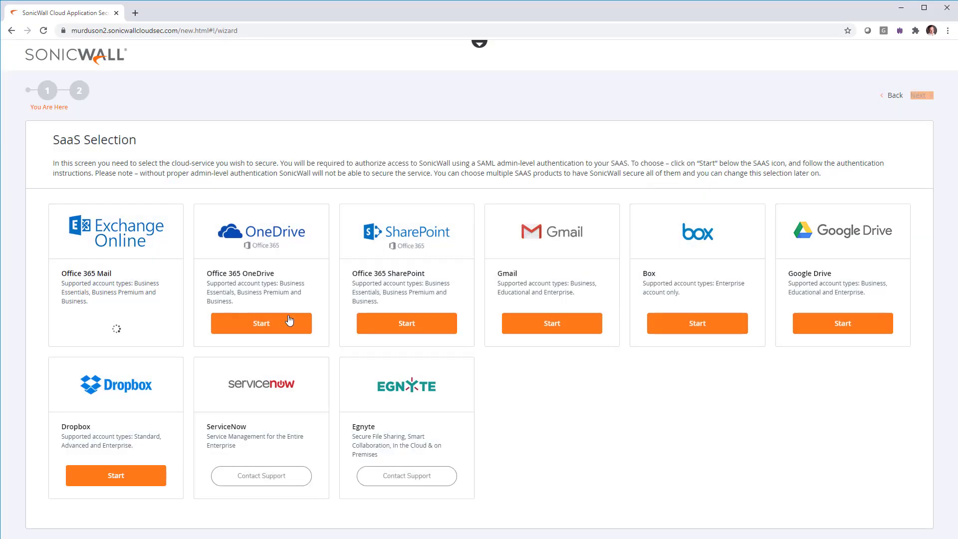
pyautogui.click(291, 323)
pyautogui.click(407, 331)
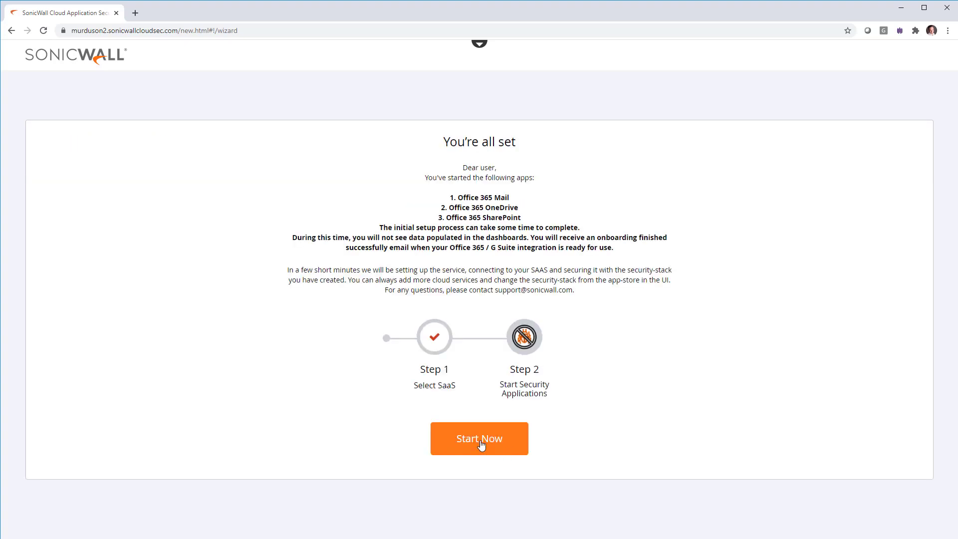
pyautogui.click(480, 442)
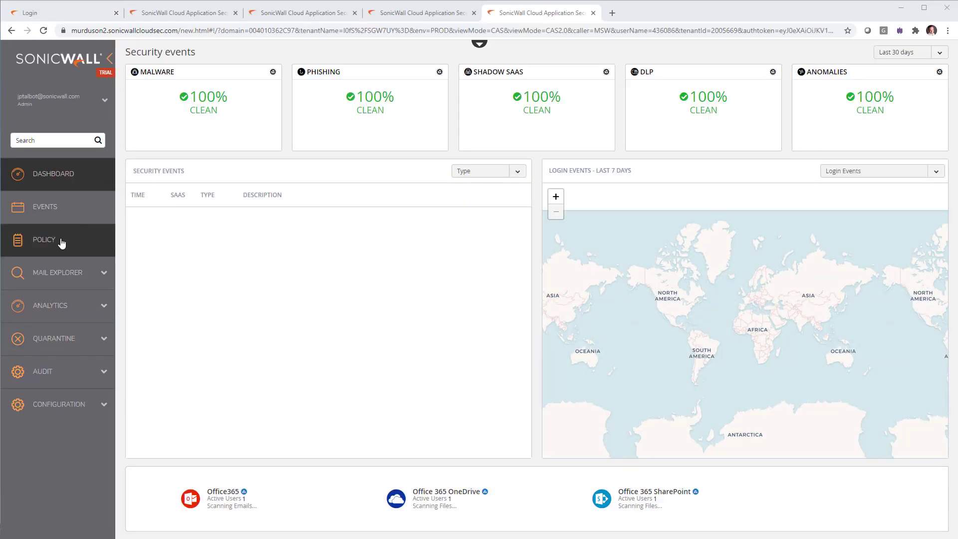
# Expand Configuration in the sidebar and view the user Licenses table
pyautogui.click(60, 242)
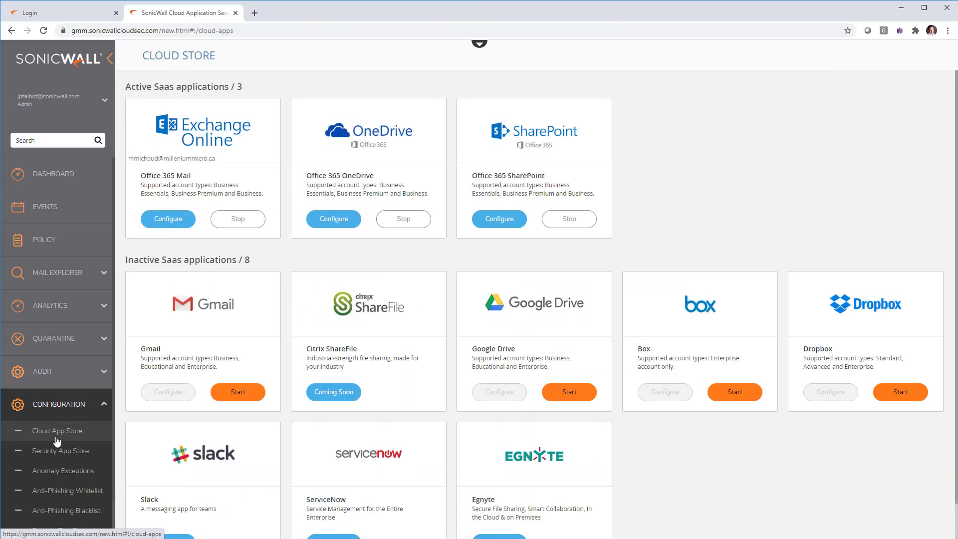
pyautogui.scroll(-1, 65, 499)
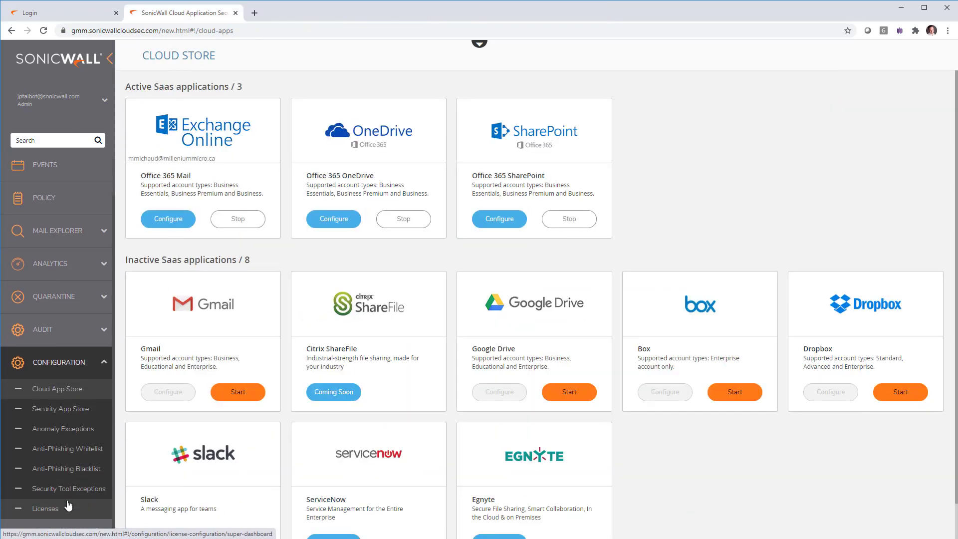
pyautogui.click(68, 505)
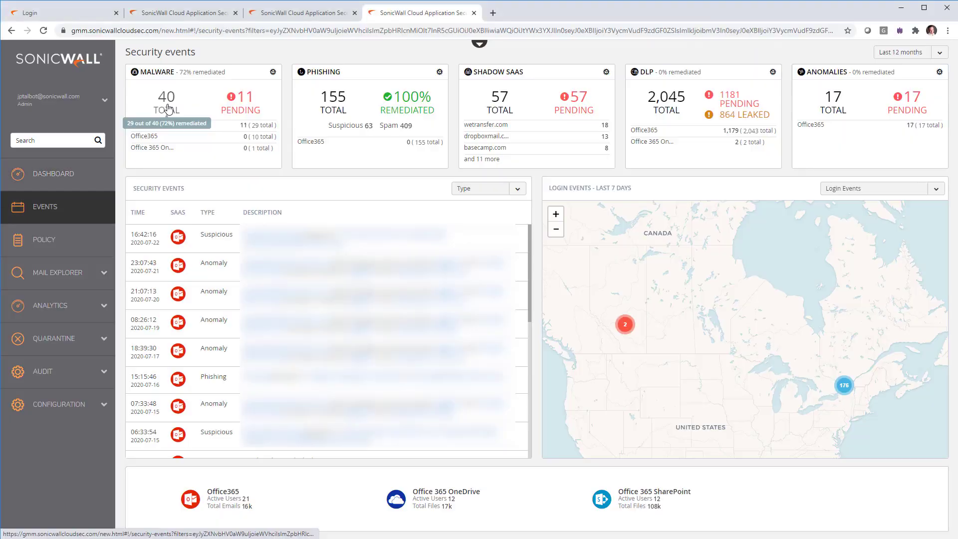
# Inspect the first of the 40 malware events, then return to the dashboard
pyautogui.click(168, 109)
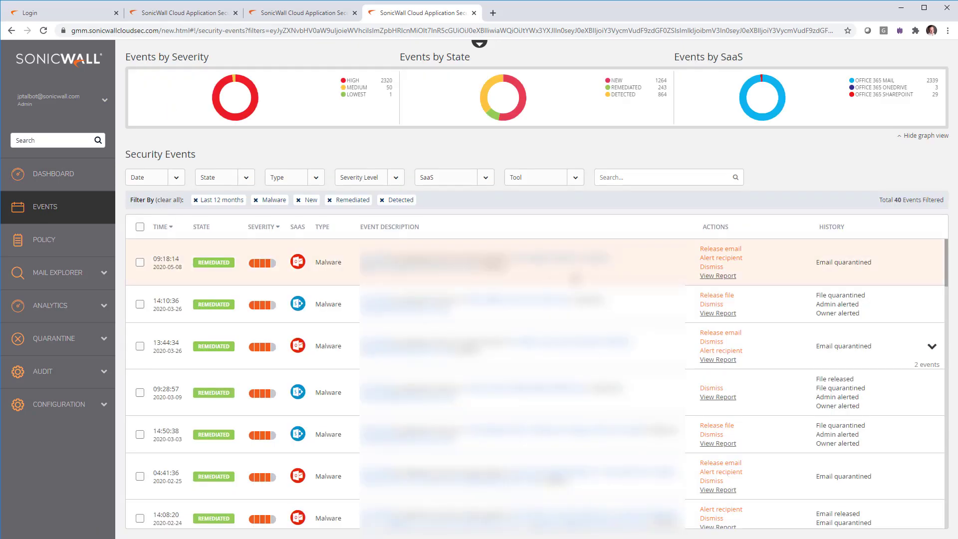
pyautogui.click(587, 265)
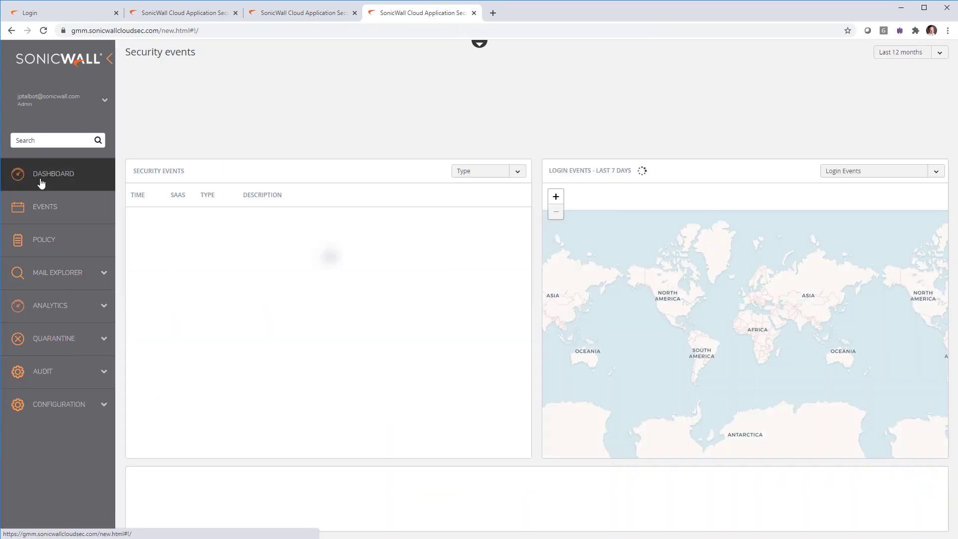
pyautogui.click(48, 175)
# Read the Netflix payment phishing email's raw body, then move to Shadow SaaS analytics
pyautogui.click(343, 109)
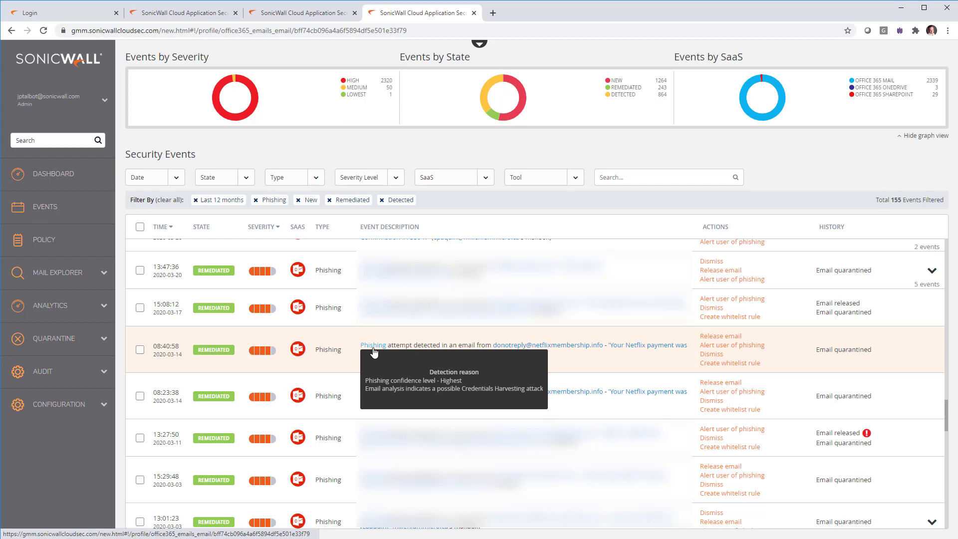
pyautogui.click(374, 352)
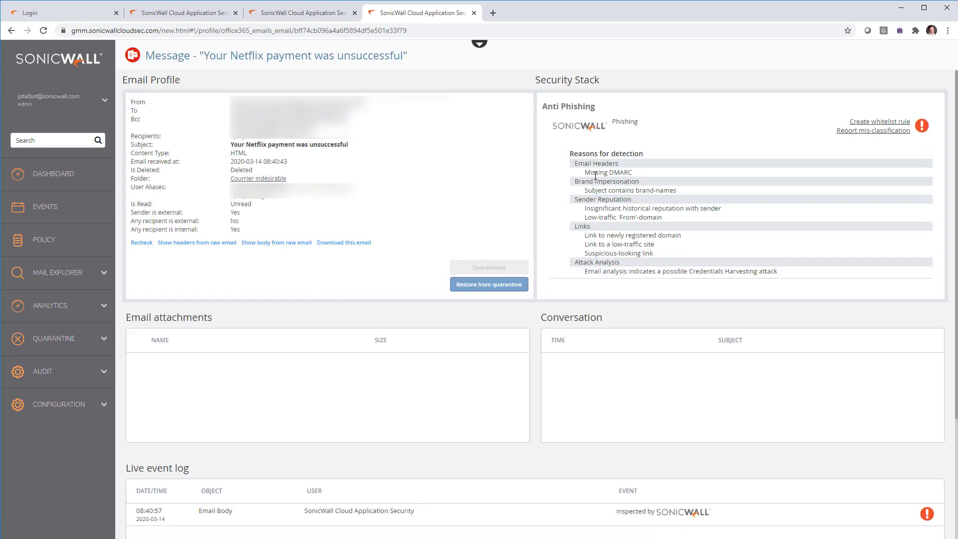
pyautogui.click(259, 242)
pyautogui.click(659, 145)
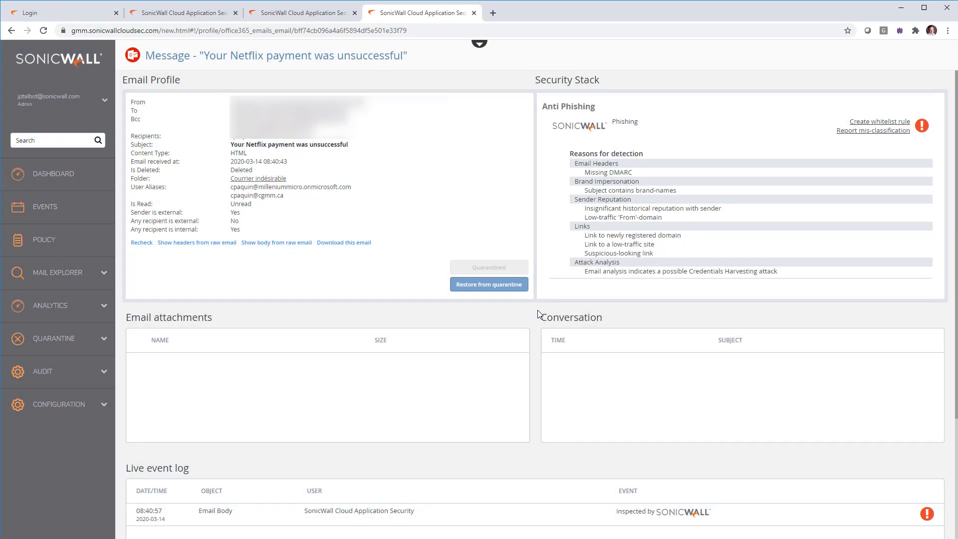
pyautogui.moveTo(481, 322); pyautogui.dragTo(600, 338)
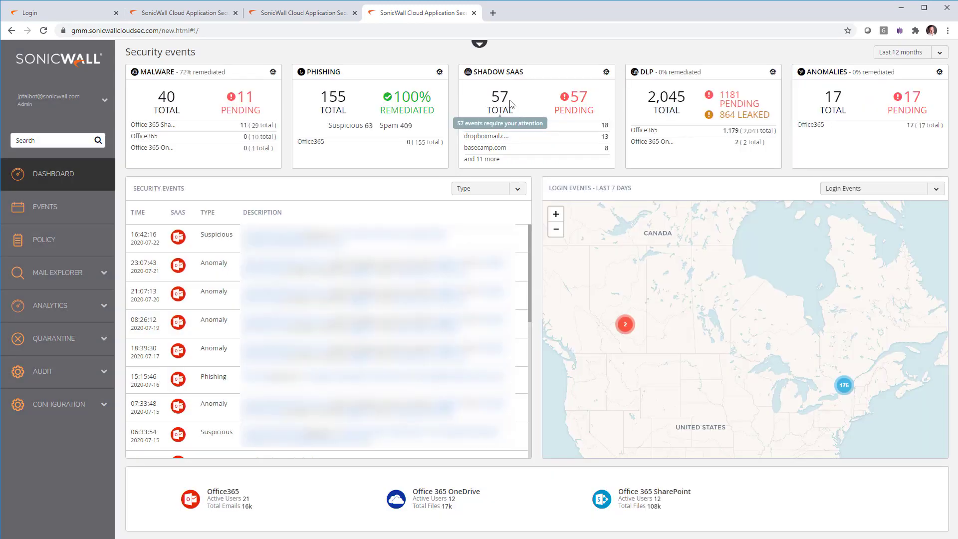
pyautogui.click(500, 102)
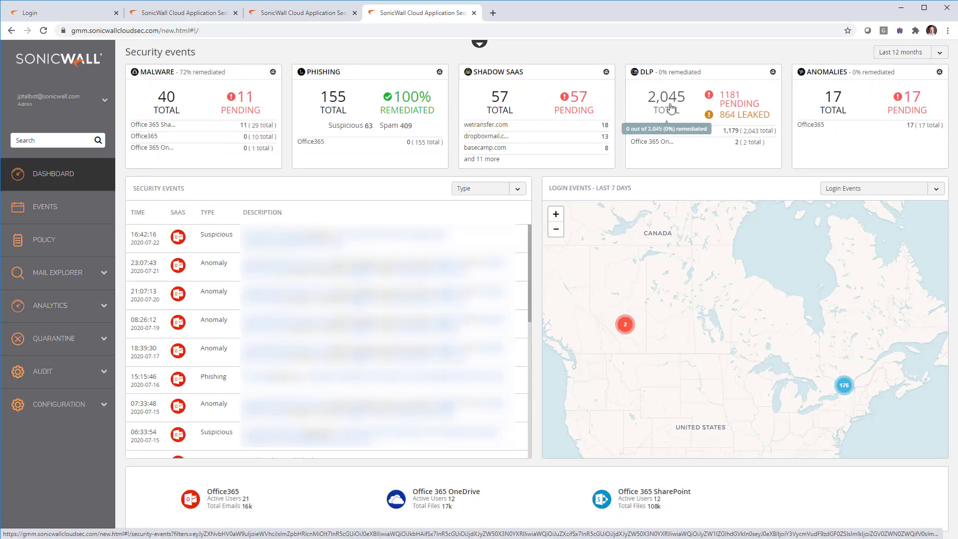
# Review the DLP events, then list the 11 new anomaly events
pyautogui.click(670, 106)
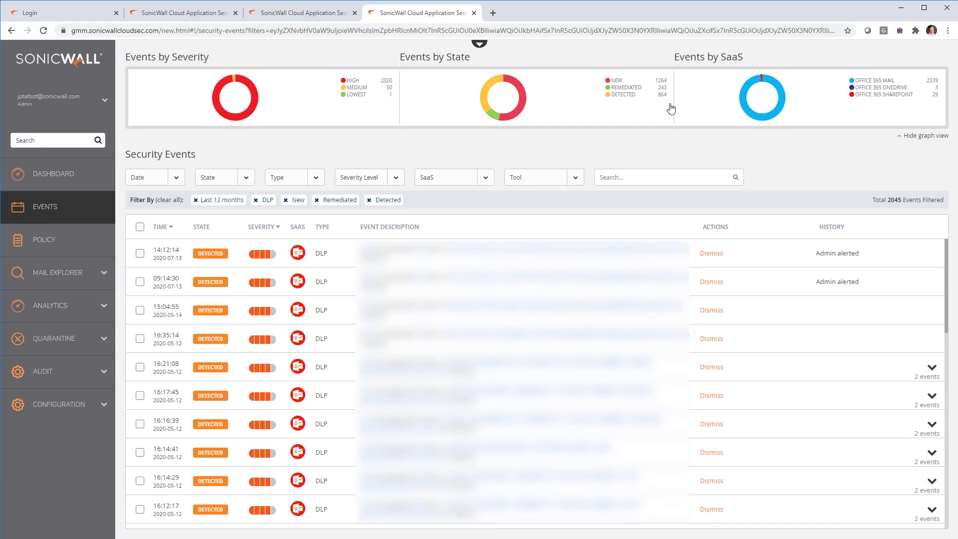
pyautogui.hotkey('alt', 'Left')
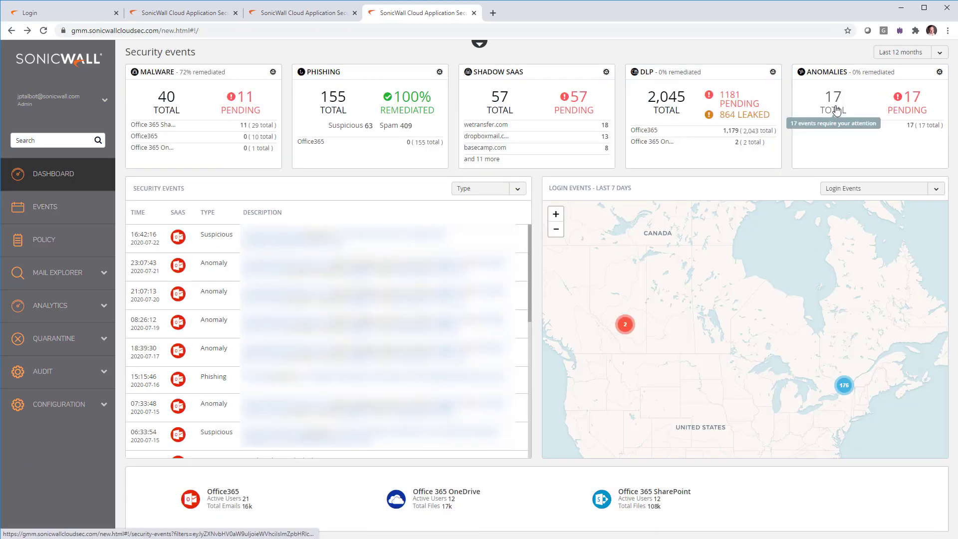
pyautogui.click(828, 102)
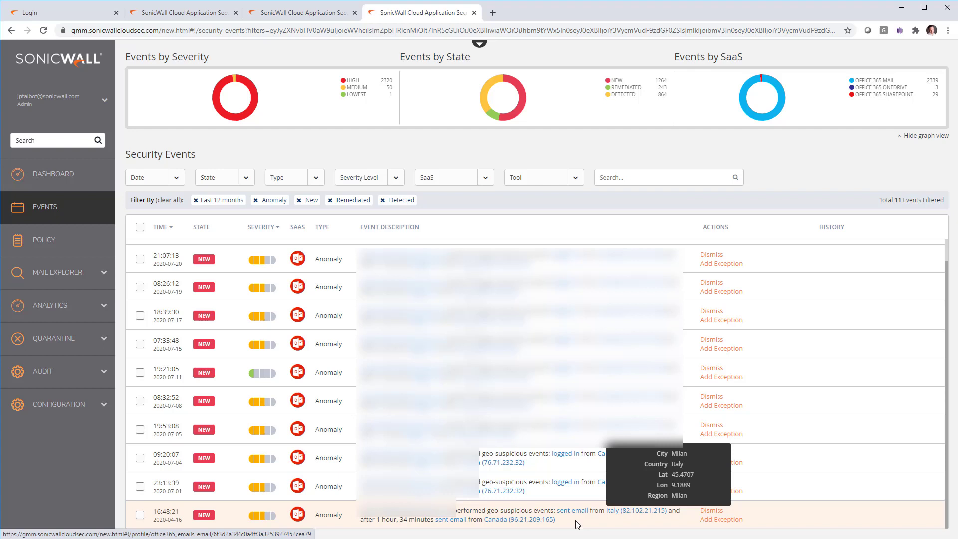
pyautogui.moveTo(541, 522)
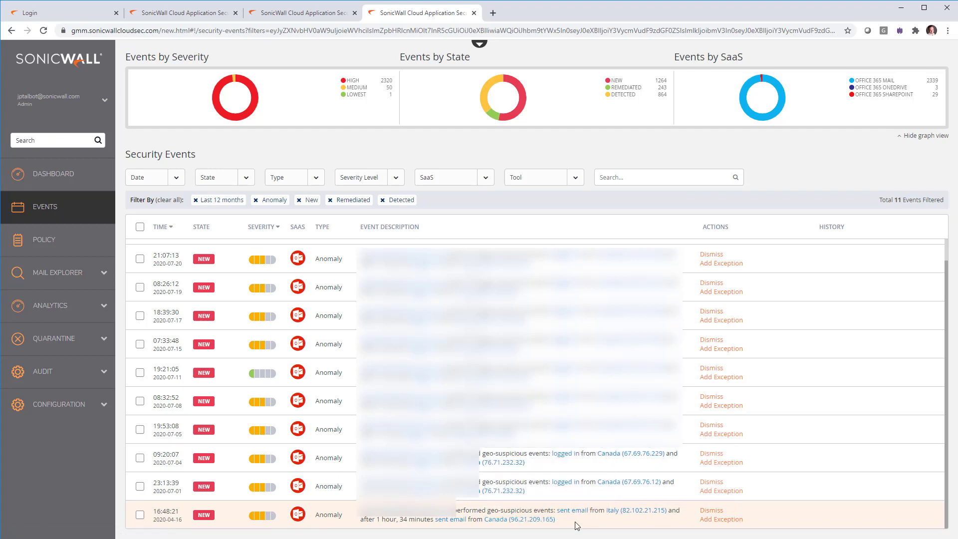
# Filter the login map to failed logins and zoom to the failed login near Amsterdam
pyautogui.hotkey('alt', 'Left')
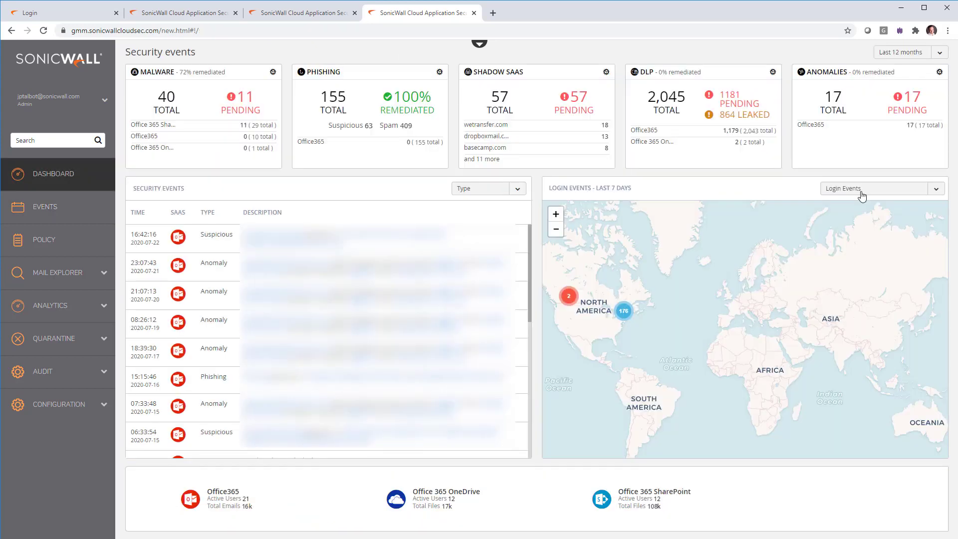
pyautogui.click(861, 191)
pyautogui.click(860, 216)
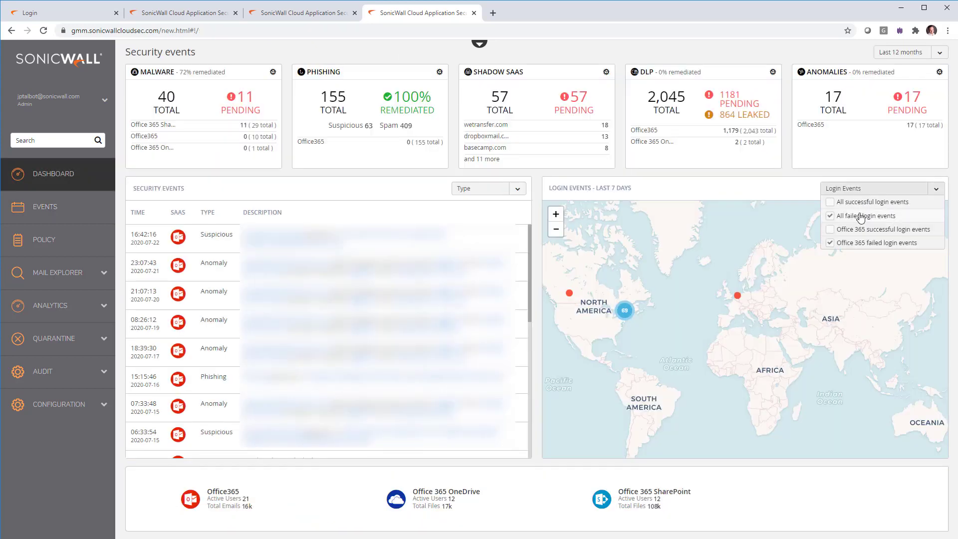
pyautogui.moveTo(738, 297)
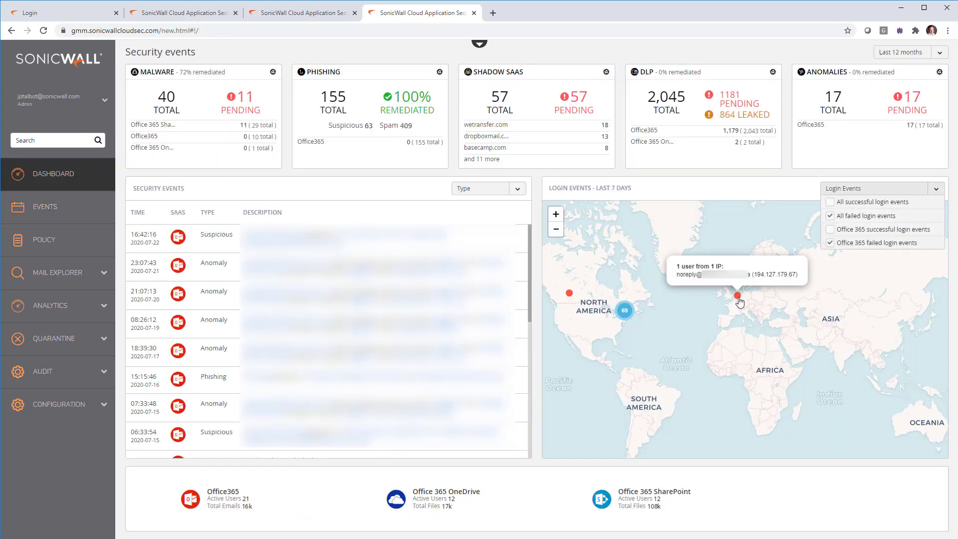
pyautogui.scroll(8, 739, 301)
pyautogui.moveTo(739, 301)
pyautogui.mouseDown()
pyautogui.moveTo(671, 251)
pyautogui.moveTo(677, 292)
pyautogui.mouseUp()
pyautogui.scroll(1, 671, 251)
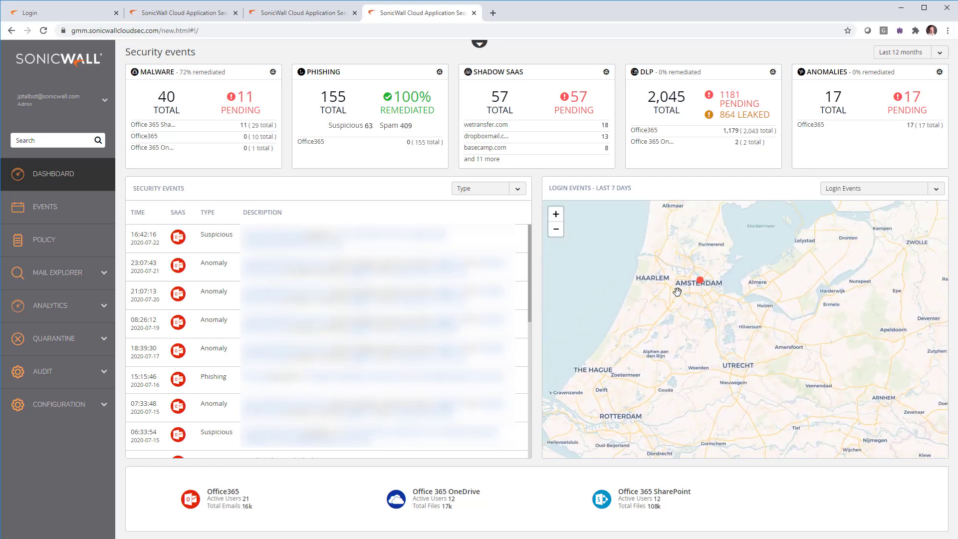
pyautogui.moveTo(701, 286)
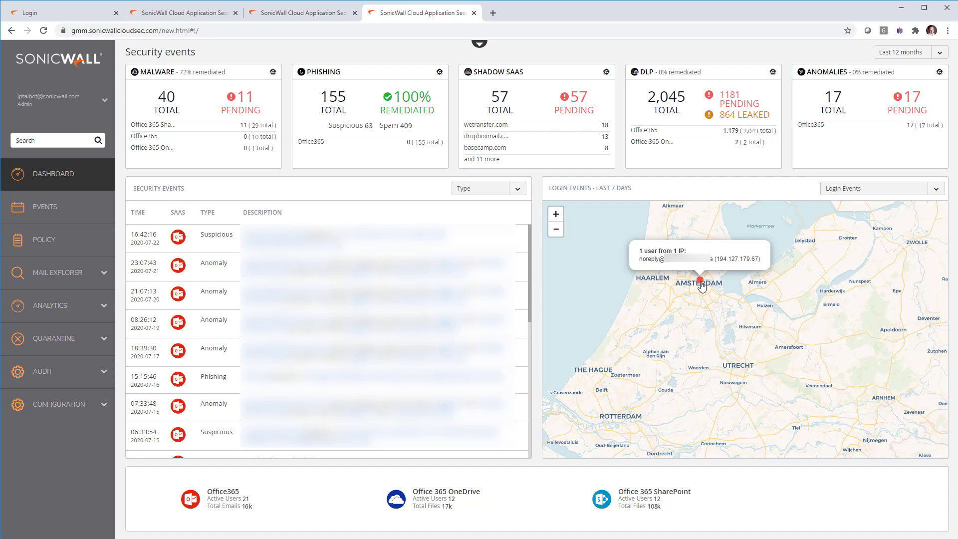